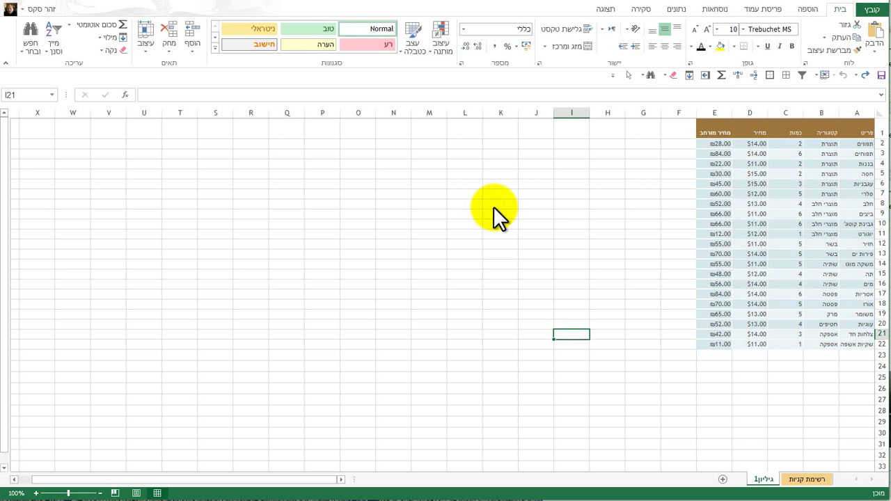
# Select cell H4 beside the shopping-list table as the picture insertion spot.
pyautogui.click(605, 163)
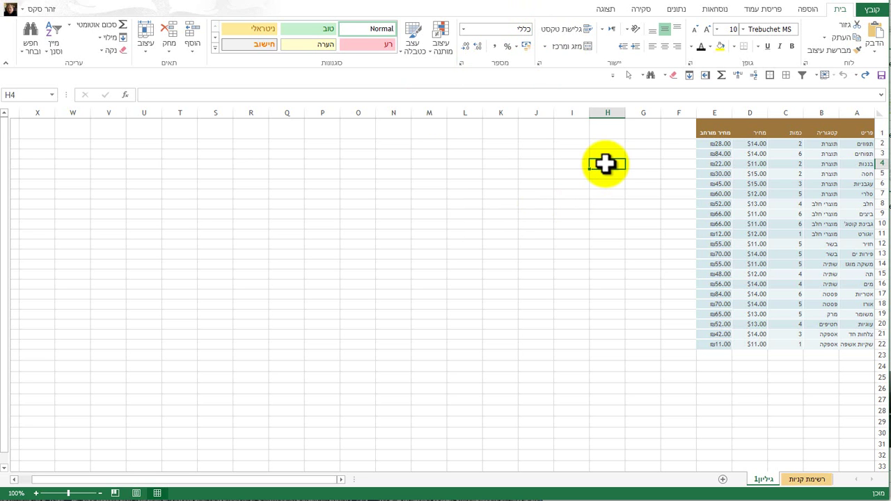
# Search Office.com online pictures for ילד.
pyautogui.click(807, 9)
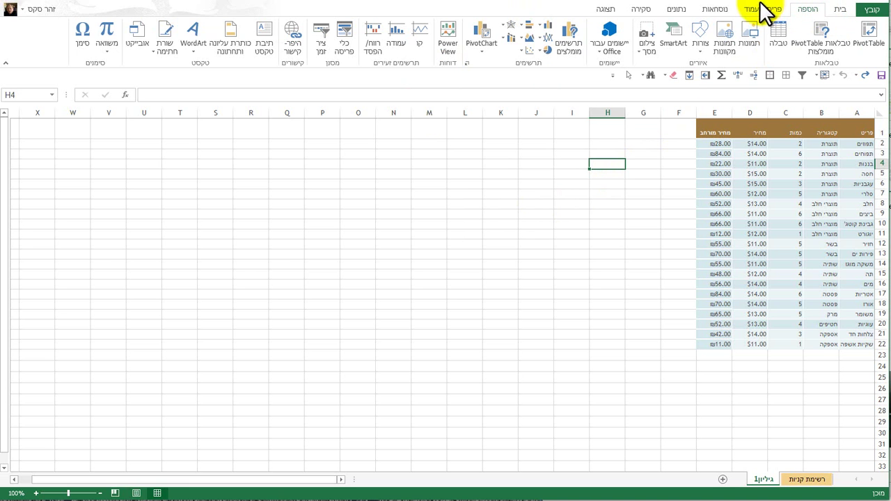
pyautogui.click(724, 35)
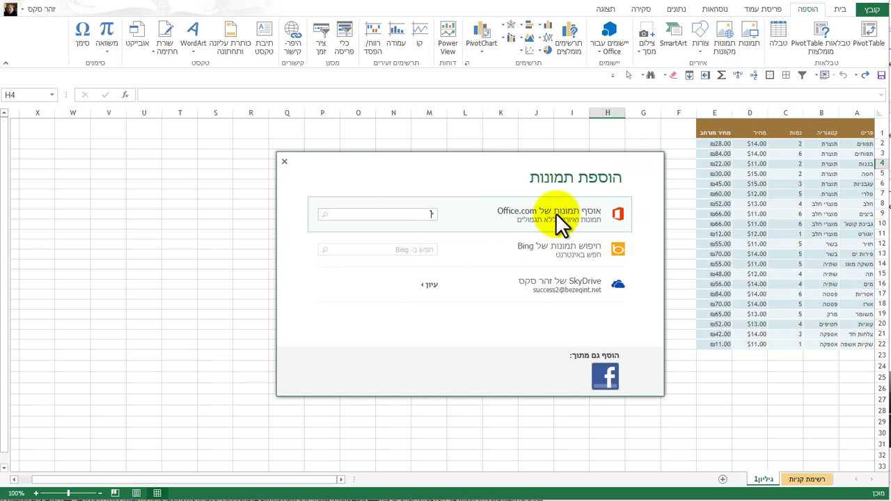
pyautogui.write('ילד')
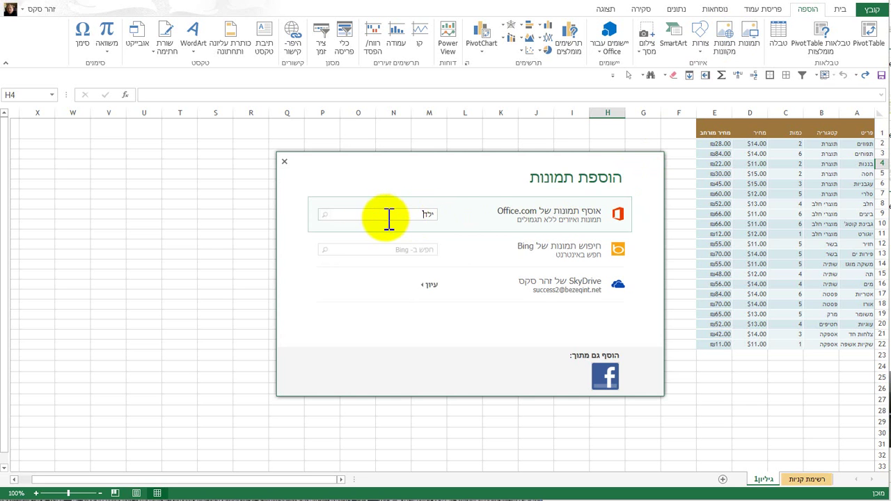
pyautogui.click(324, 215)
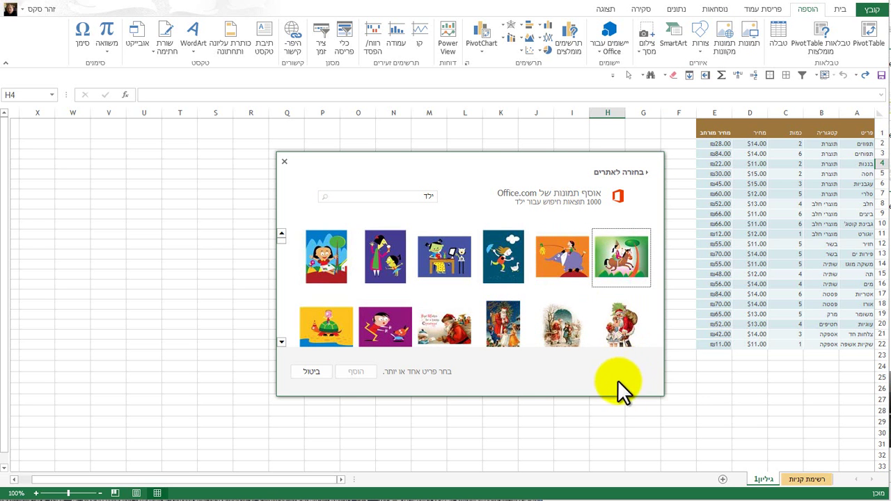
# Enlarge the results window and insert the red-haired girl-with-rose photo.
pyautogui.moveTo(657, 398); pyautogui.dragTo(765, 470)
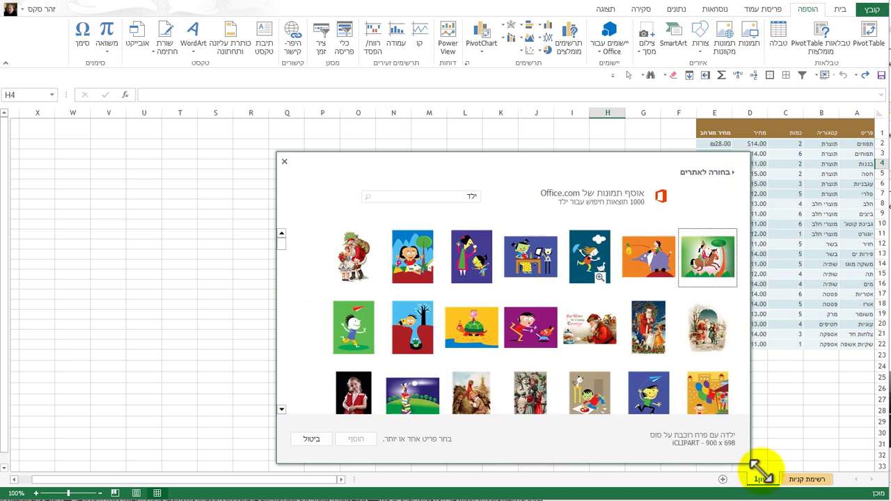
pyautogui.moveTo(277, 154); pyautogui.dragTo(59, 59)
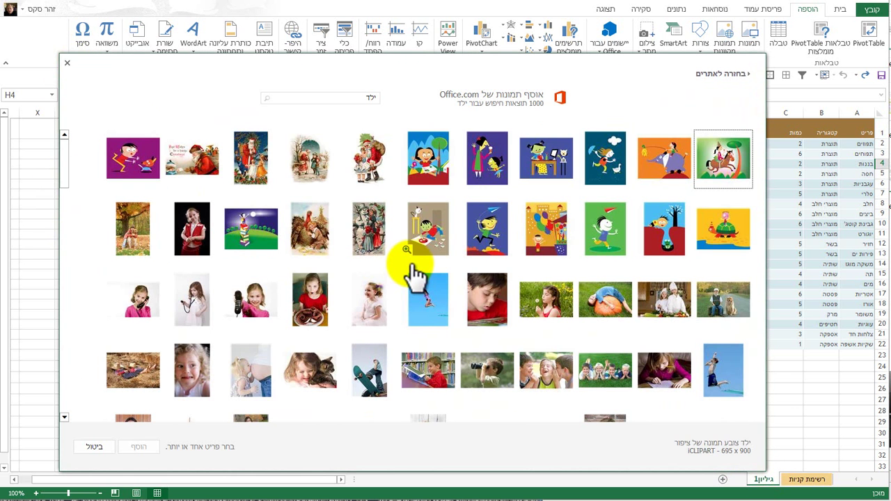
pyautogui.scroll(-3, 64, 188)
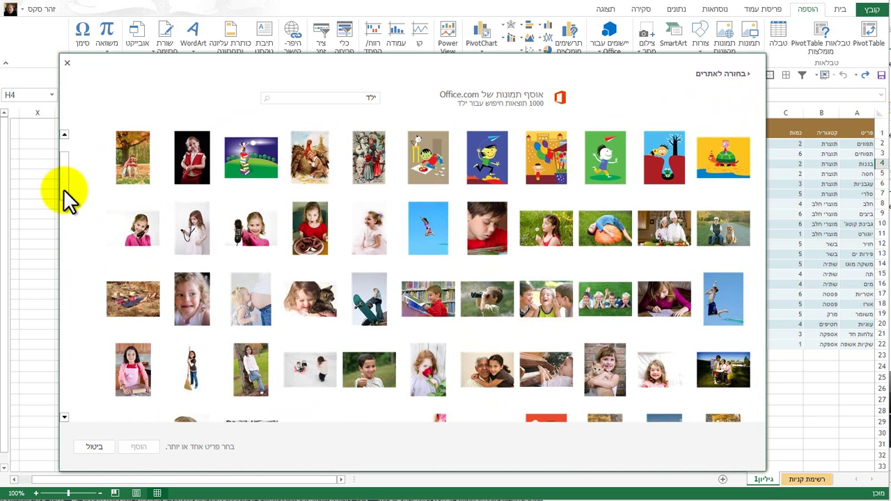
pyautogui.moveTo(61, 202); pyautogui.dragTo(62, 211)
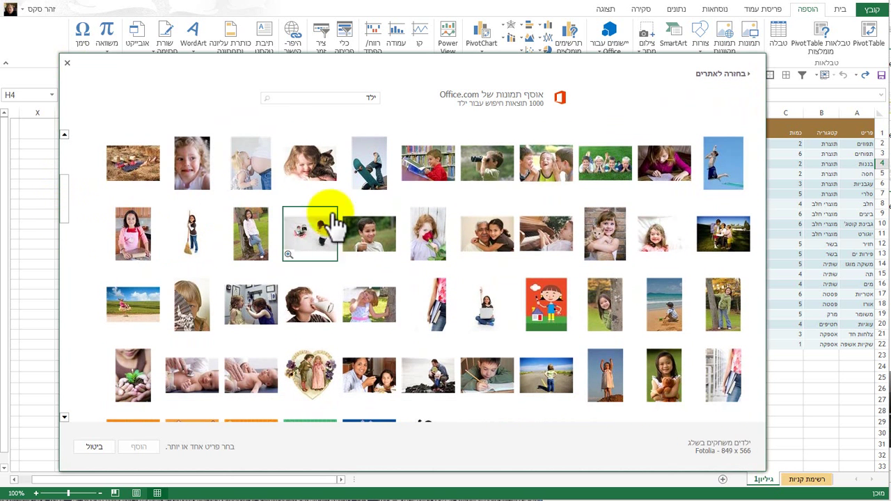
pyautogui.click(406, 254)
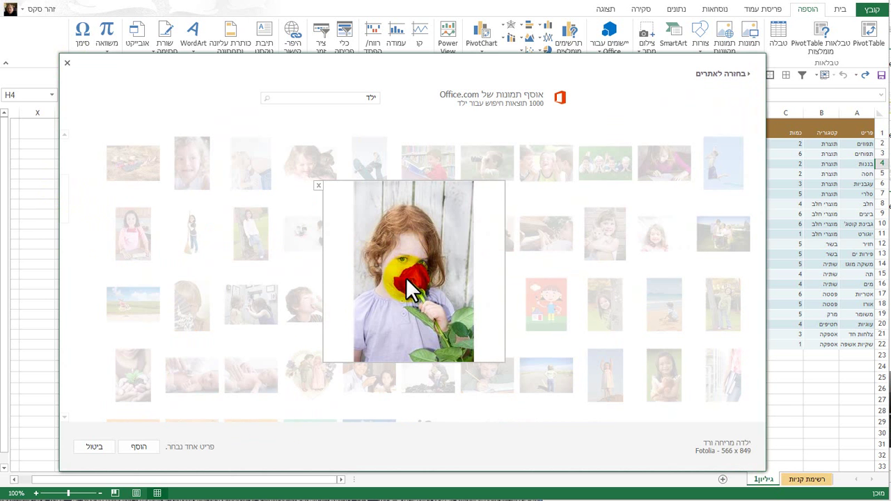
pyautogui.click(131, 444)
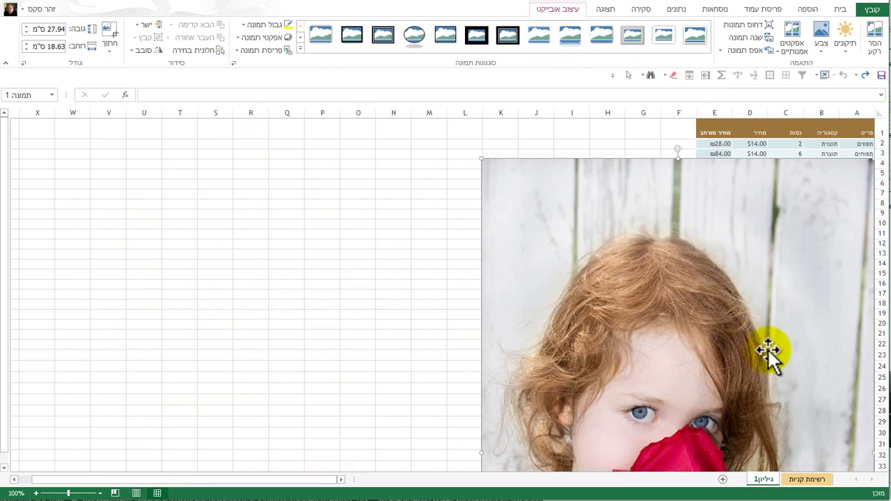
# Move the 18.28 × 12.19 cm girl-with-rose photo left of the shopping-list table.
pyautogui.moveTo(766, 353); pyautogui.dragTo(478, 341)
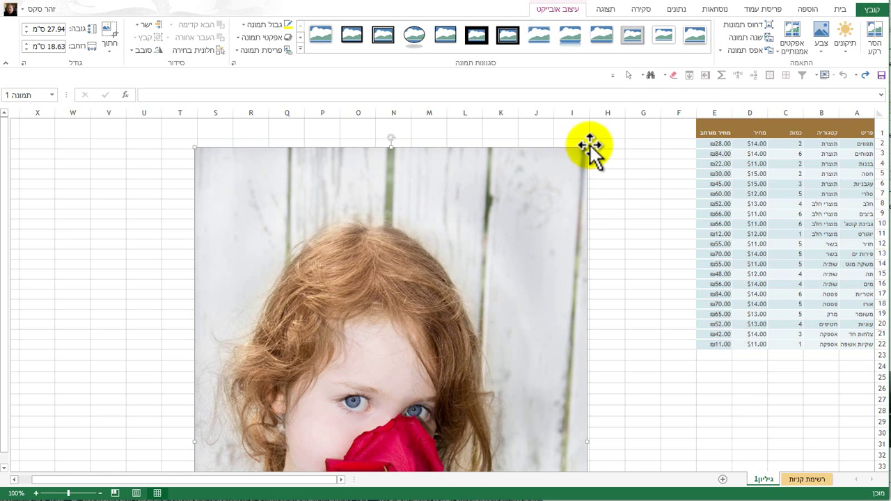
pyautogui.moveTo(587, 146)
pyautogui.mouseDown()
pyautogui.moveTo(322, 487)
pyautogui.moveTo(518, 128)
pyautogui.moveTo(333, 151)
pyautogui.mouseUp()
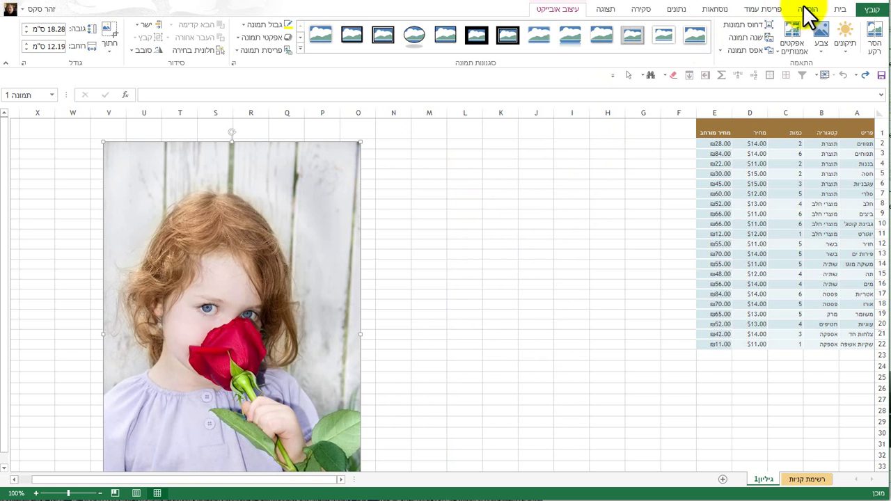
pyautogui.click(807, 10)
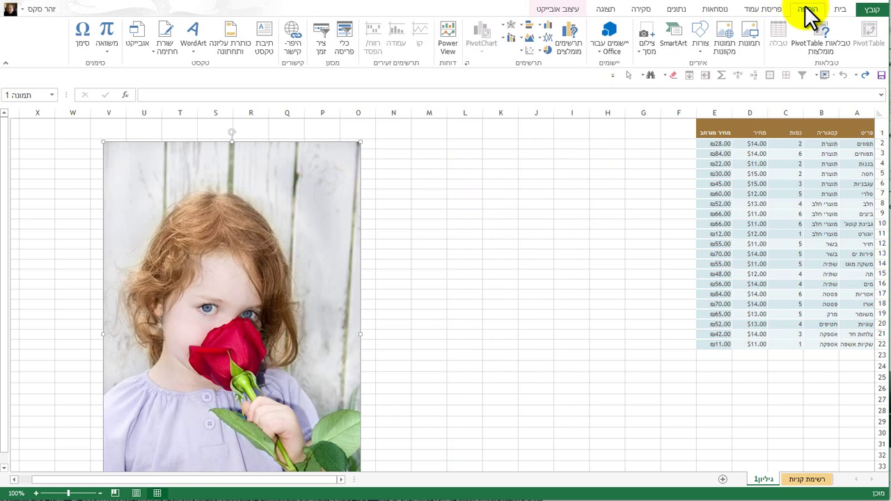
# Search Office.com clip art for BALL, then replace the term with כדור.
pyautogui.click(722, 38)
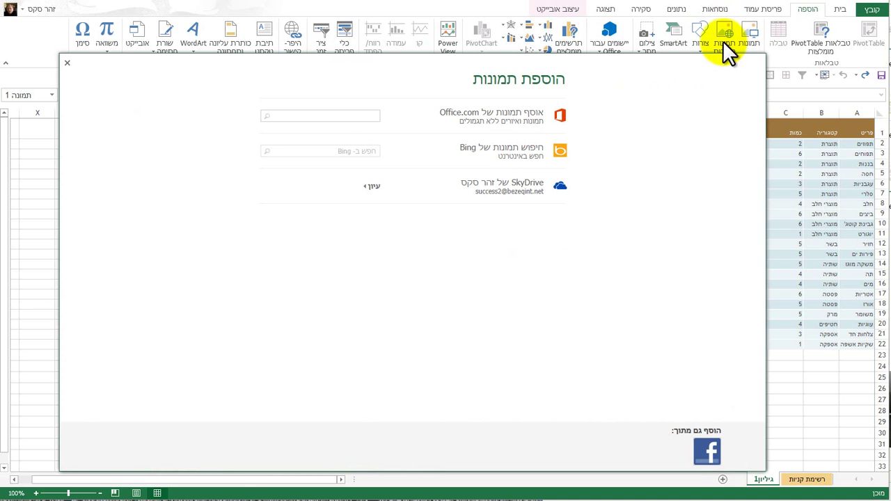
pyautogui.click(353, 118)
pyautogui.write('ALL')
pyautogui.press('Return')
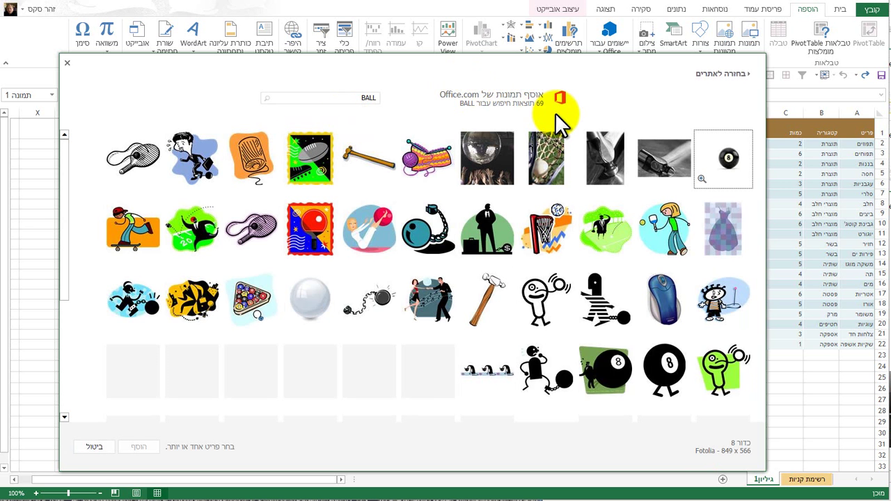
pyautogui.moveTo(350, 96); pyautogui.dragTo(422, 99)
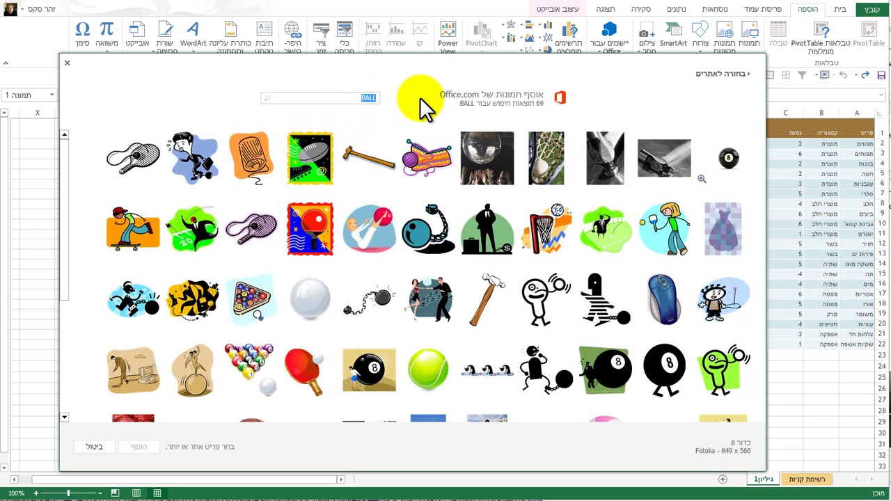
pyautogui.write('כדור')
pyautogui.press('Return')
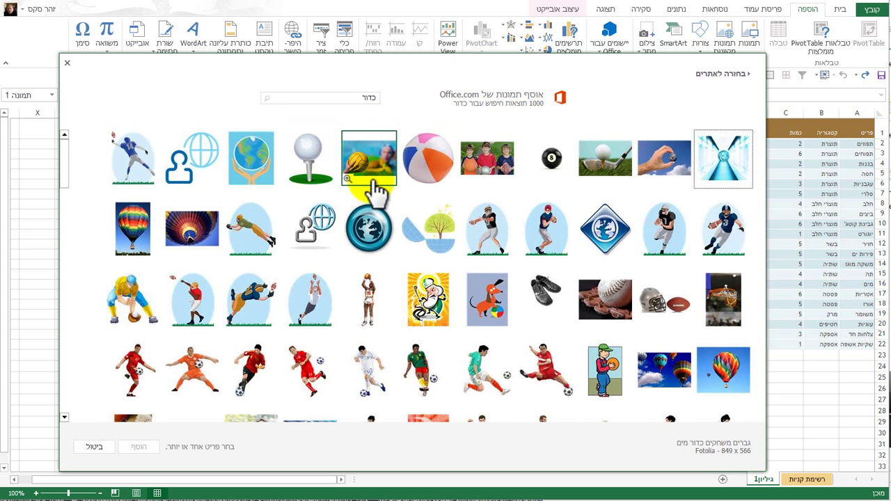
# Insert the black-and-white billiard-balls picture from the כדור results.
pyautogui.scroll(-2, 369, 195)
pyautogui.scroll(-3, 368, 198)
pyautogui.scroll(-2, 369, 198)
pyautogui.scroll(-3, 369, 198)
pyautogui.scroll(-3, 370, 198)
pyautogui.scroll(-2, 369, 198)
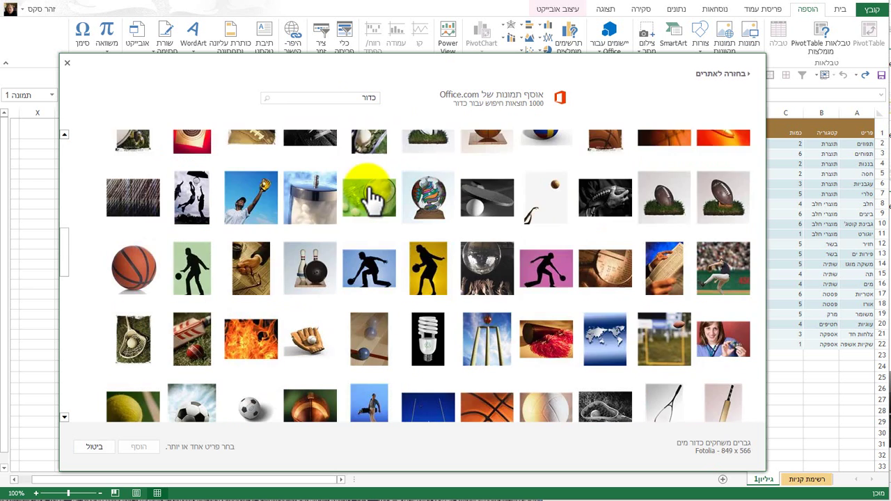
pyautogui.scroll(-3, 369, 198)
pyautogui.scroll(-3, 369, 198)
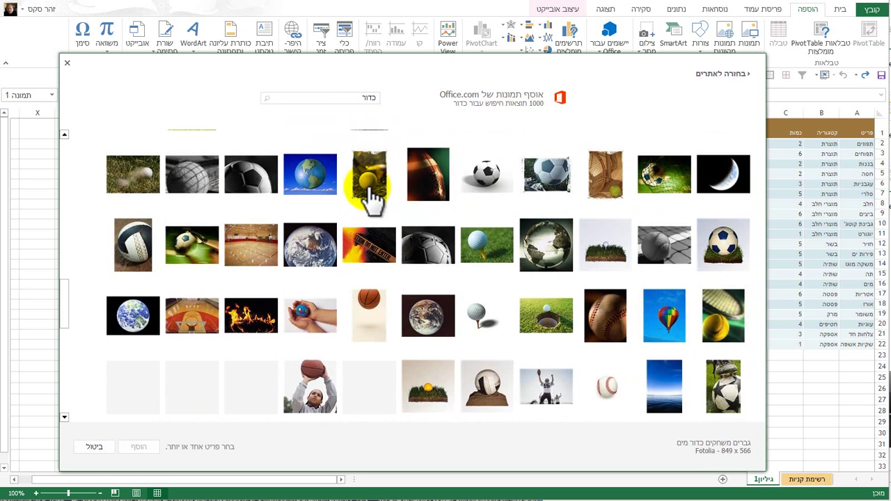
pyautogui.scroll(-2, 372, 195)
pyautogui.scroll(-3, 373, 195)
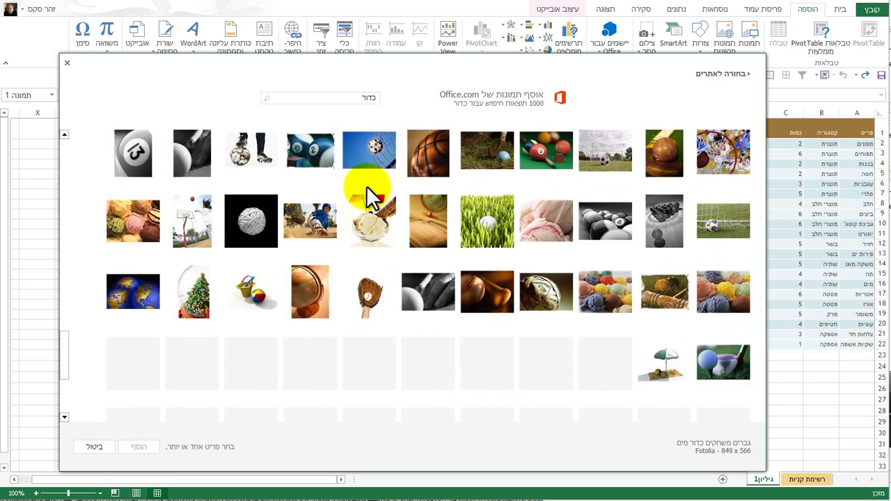
pyautogui.click(624, 238)
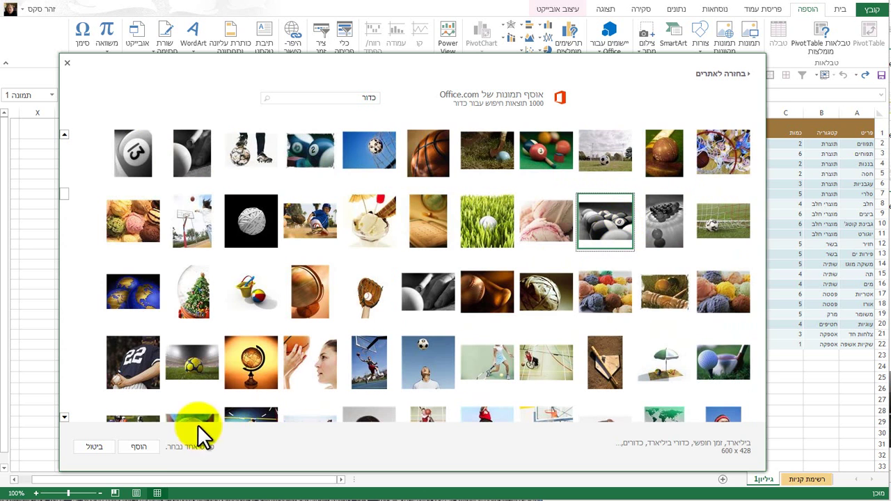
pyautogui.click(142, 446)
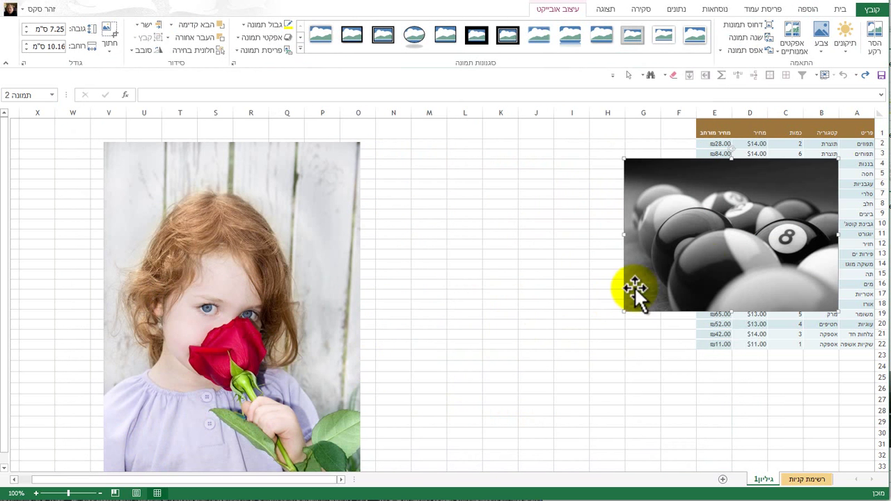
# Move the billiard balls off the table and shrink the rose photo to 8.72 × 5.81 cm beside them.
pyautogui.moveTo(705, 266); pyautogui.dragTo(546, 252)
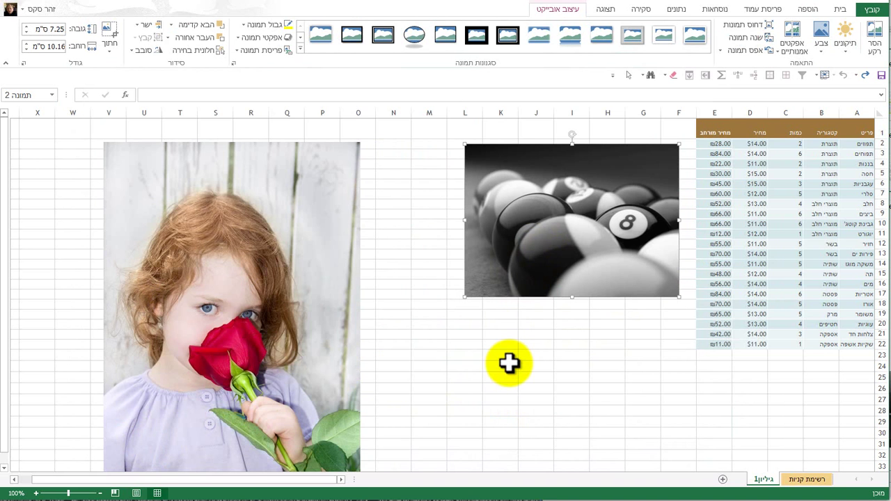
pyautogui.click(217, 157)
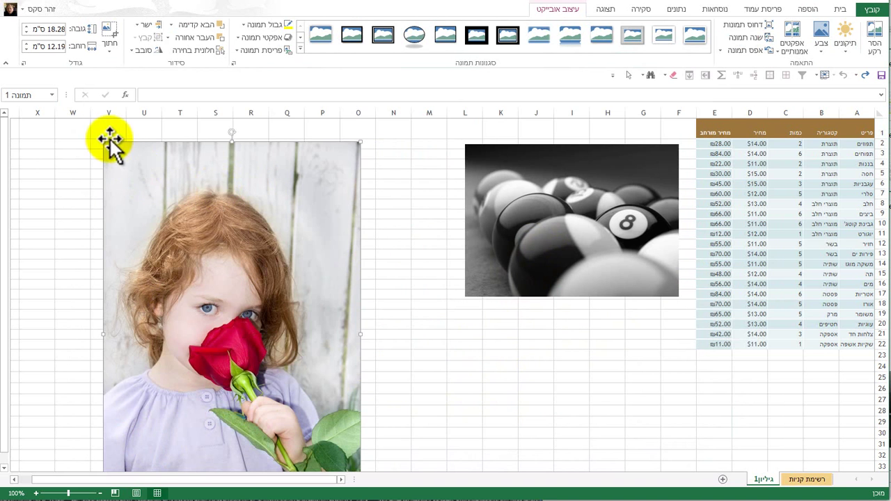
pyautogui.moveTo(103, 143); pyautogui.dragTo(238, 342)
pyautogui.moveTo(314, 409); pyautogui.dragTo(391, 195)
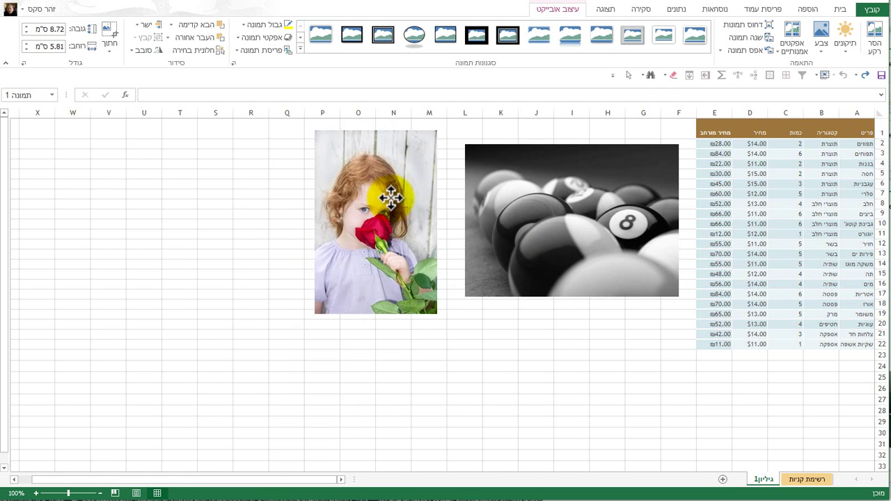
pyautogui.click(227, 230)
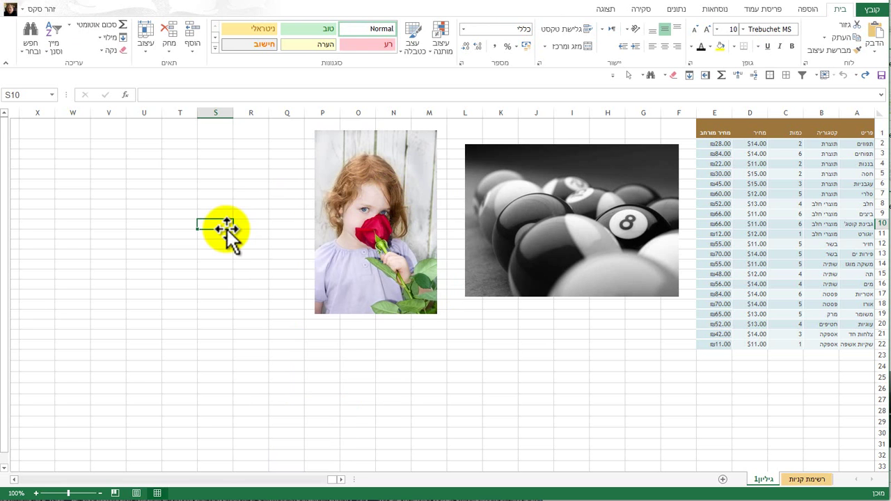
pyautogui.click(606, 220)
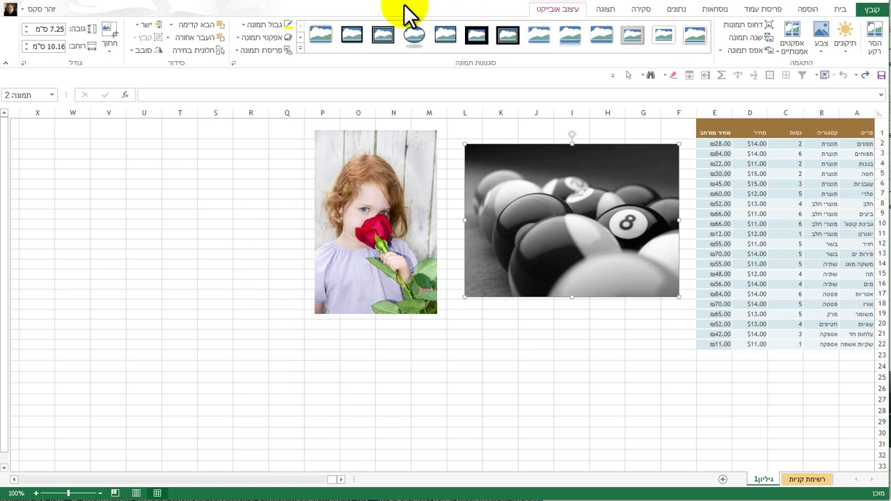
pyautogui.click(540, 378)
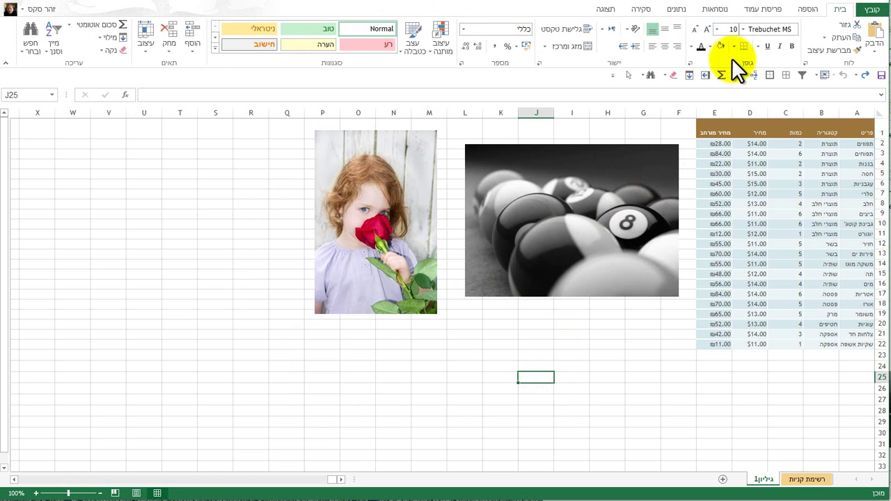
# Search Bing images for ירושלים.
pyautogui.click(808, 10)
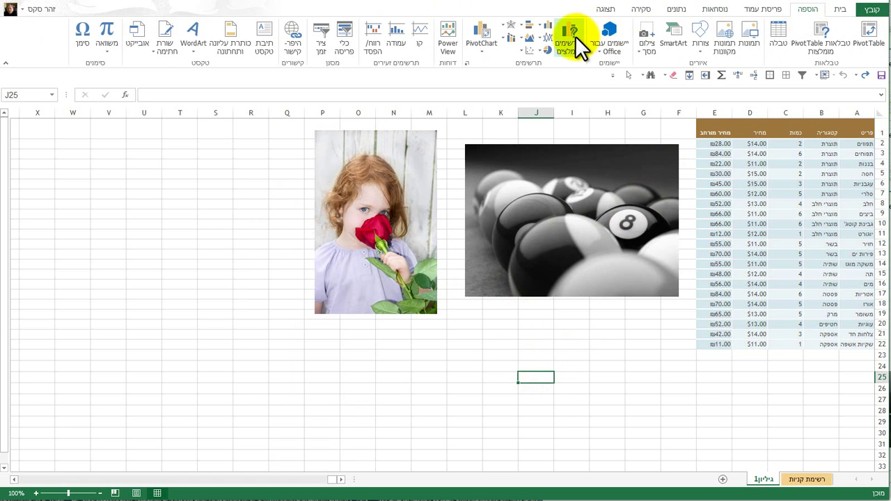
pyautogui.click(721, 35)
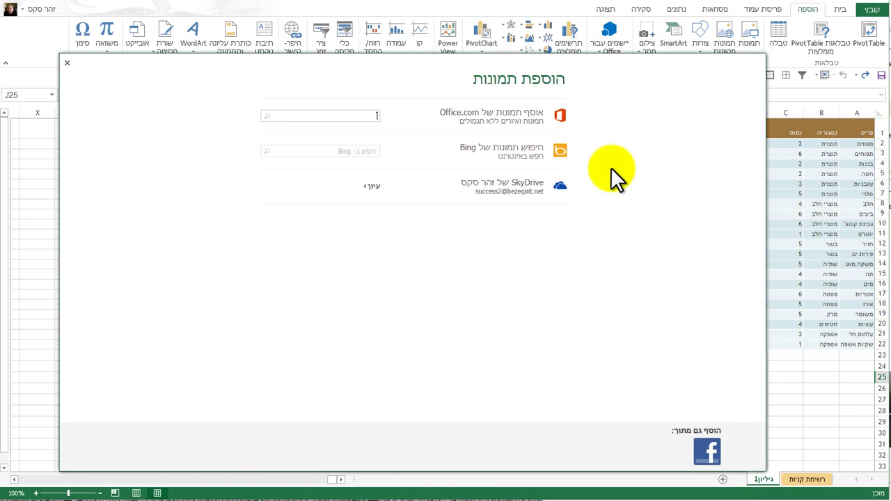
pyautogui.click(362, 150)
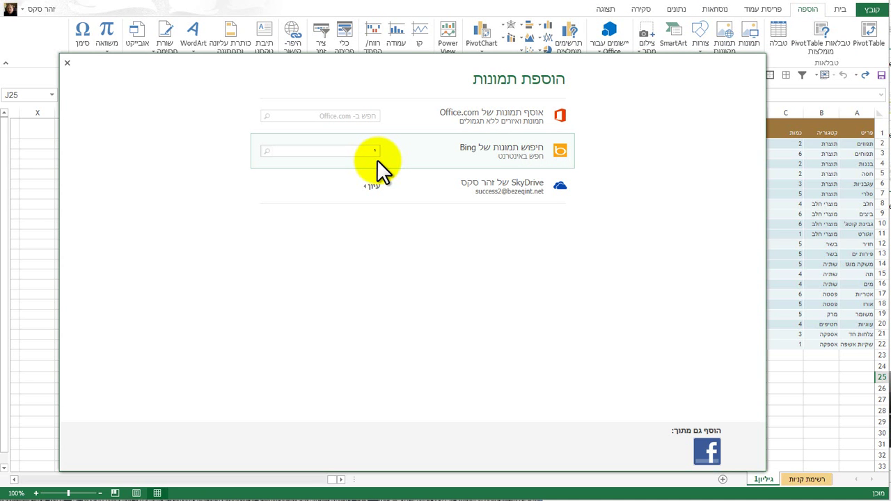
pyautogui.moveTo(412, 150)
pyautogui.write('ירושלים')
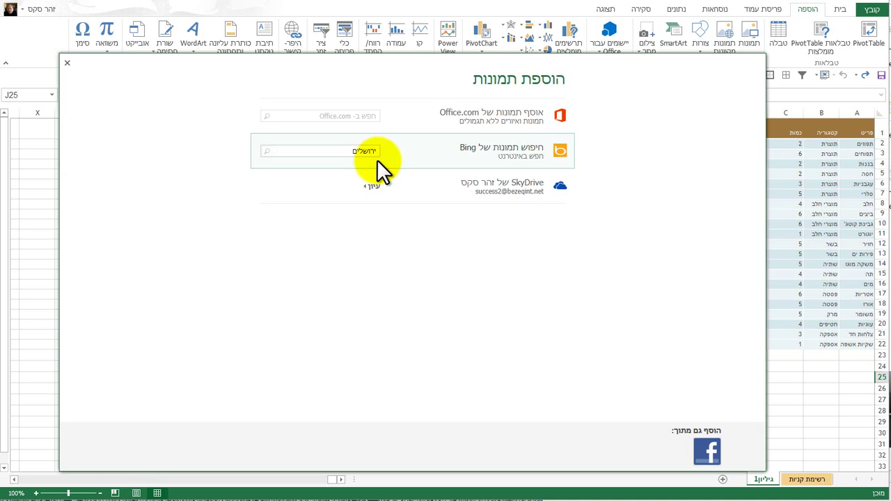
pyautogui.press('Return')
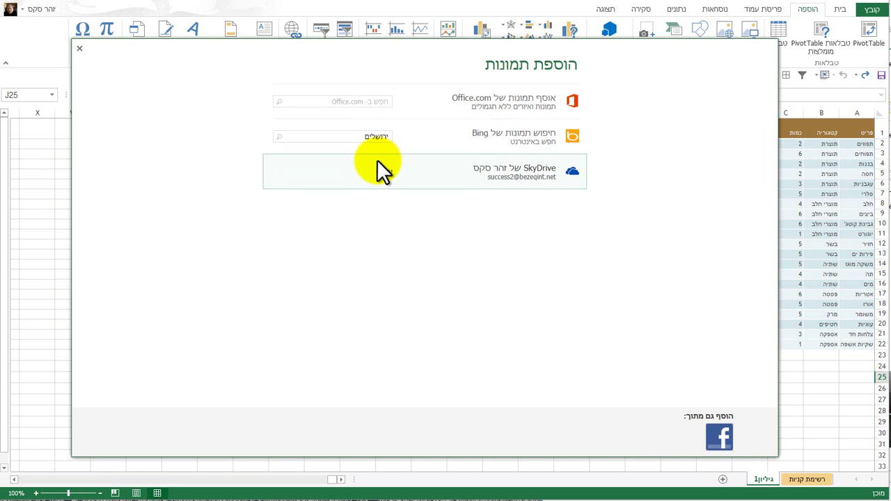
pyautogui.click(279, 137)
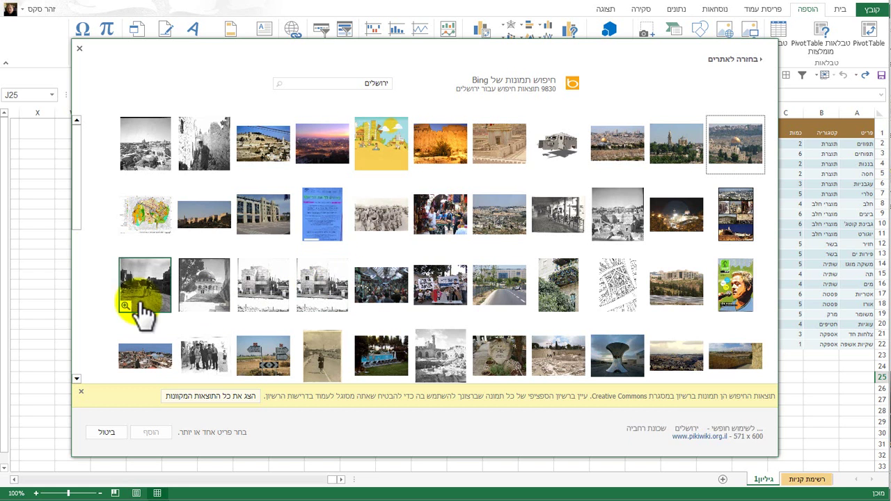
# Insert the Jerusalem light-rail tram photo from the results.
pyautogui.moveTo(74, 230); pyautogui.dragTo(82, 357)
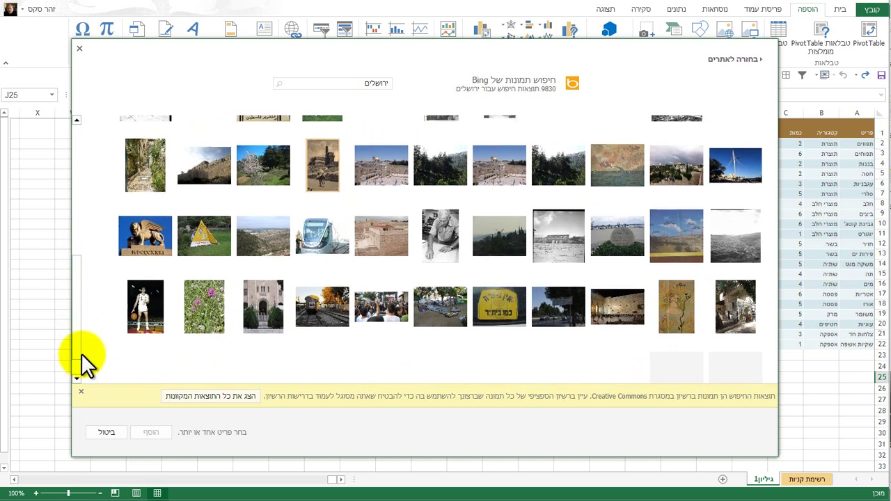
pyautogui.click(327, 247)
pyautogui.click(146, 432)
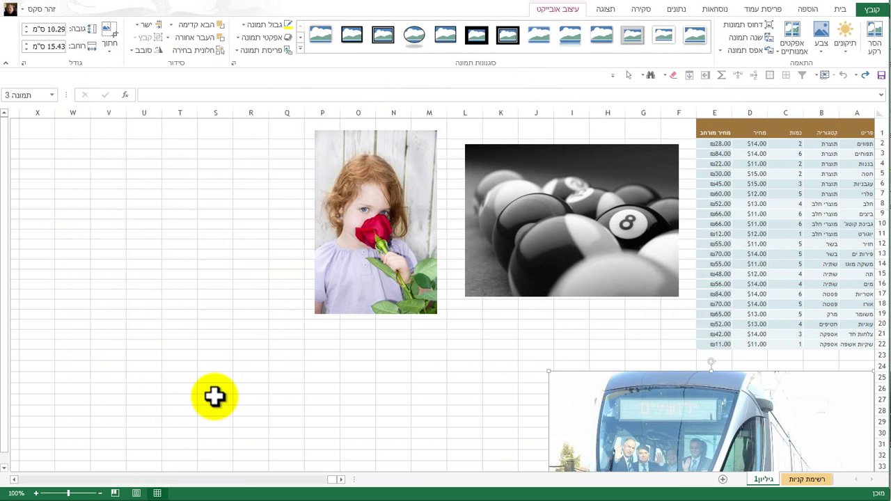
# Place the tram photo at the lower left of the sheet, partly overlapping the rose photo.
pyautogui.moveTo(659, 440); pyautogui.dragTo(169, 223)
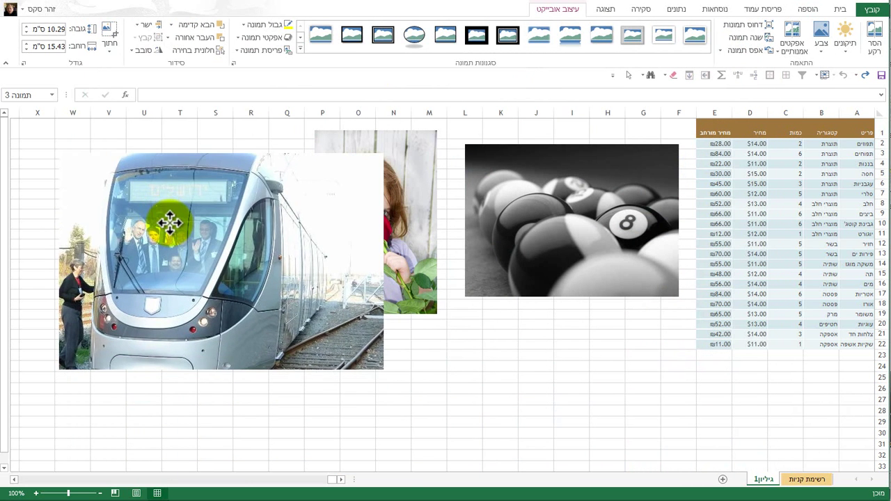
pyautogui.moveTo(169, 223); pyautogui.dragTo(157, 301)
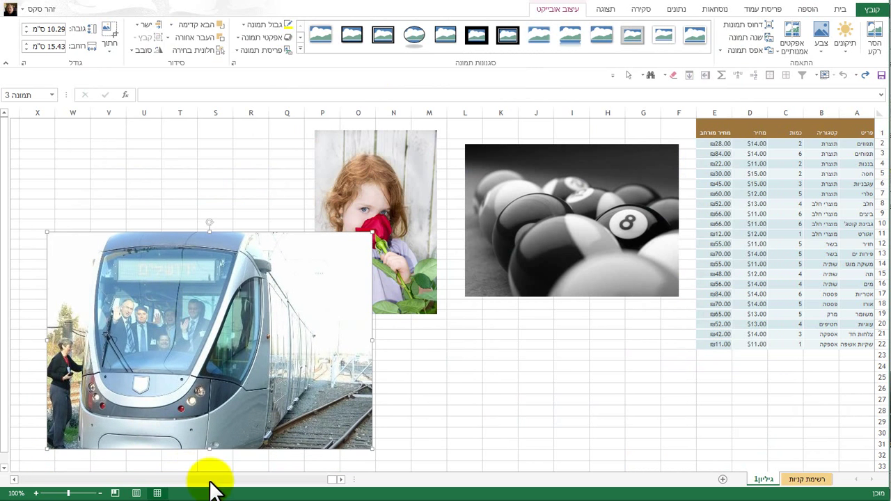
pyautogui.click(426, 401)
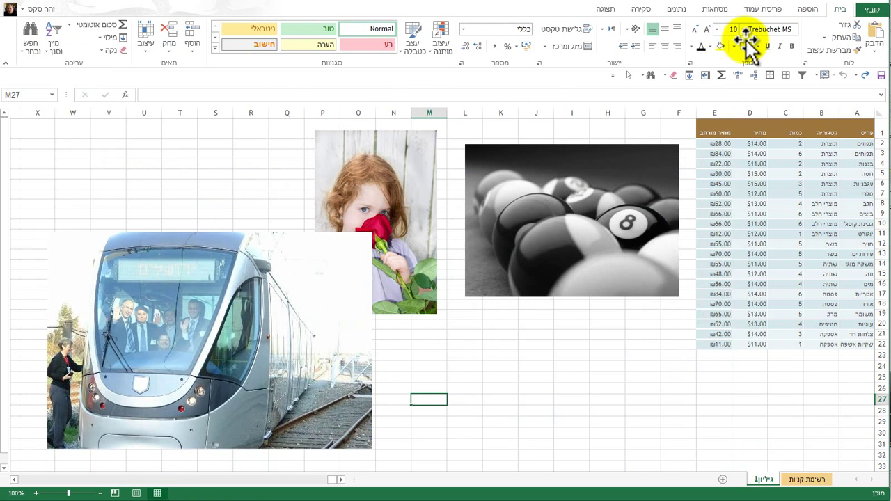
pyautogui.scroll(-1, 723, 42)
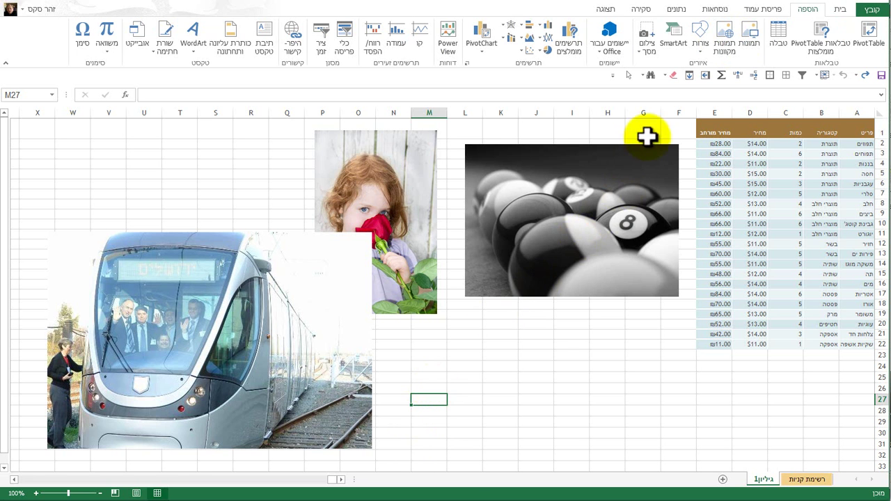
pyautogui.click(722, 39)
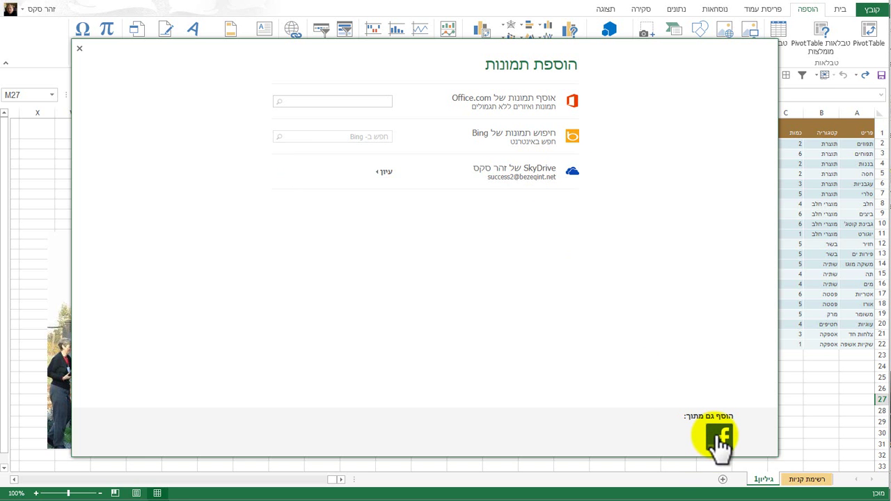
pyautogui.click(79, 46)
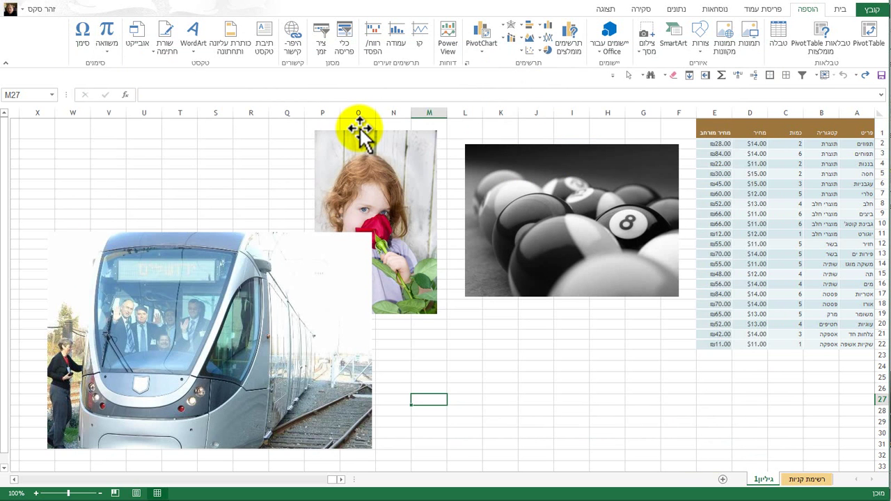